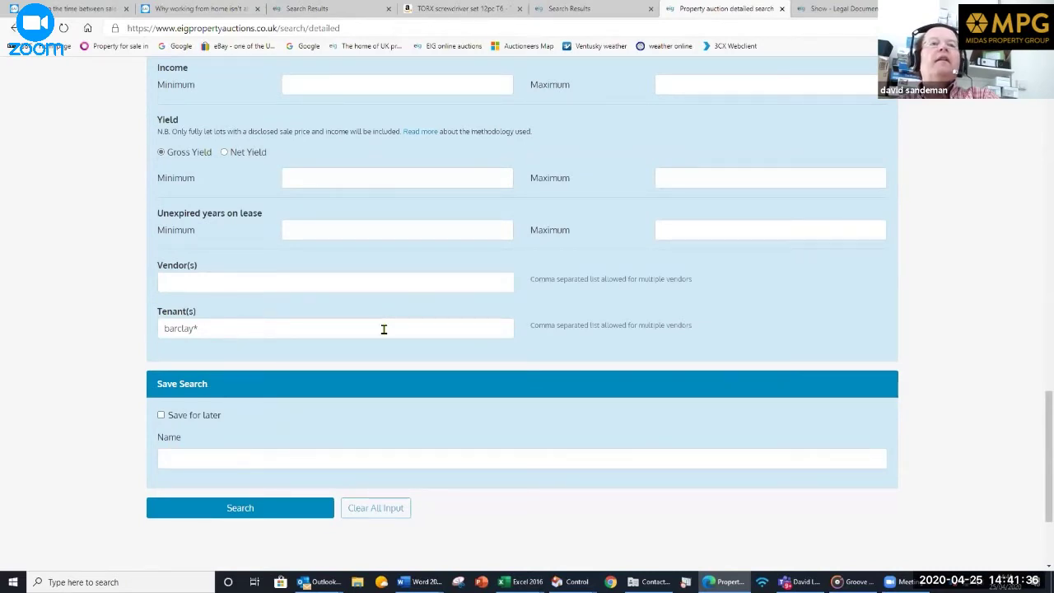
# Run the detailed search for lots with the tenant barclay* and return to the search form
pyautogui.click(300, 517)
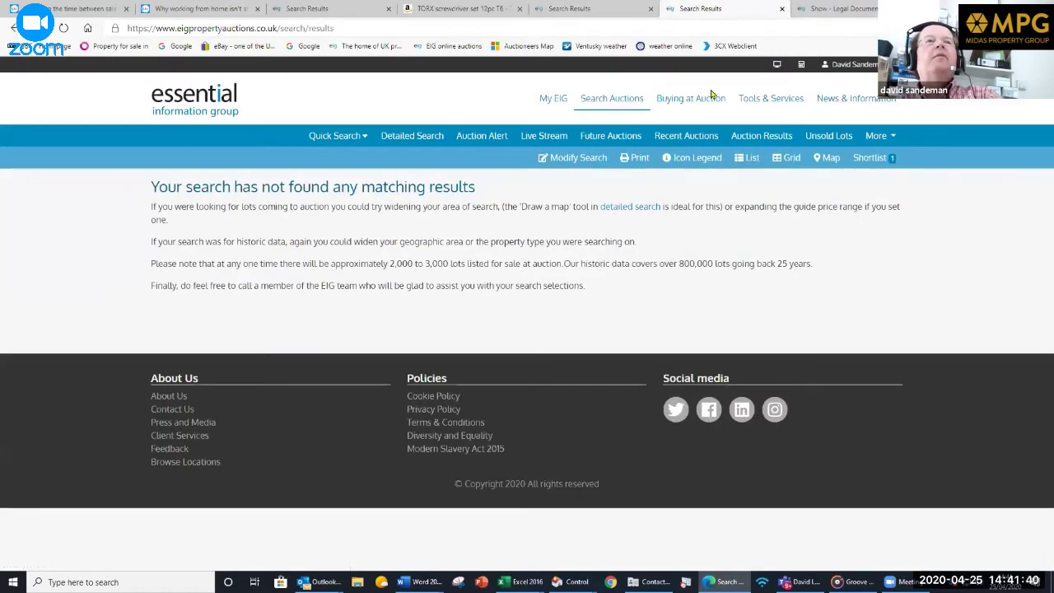
pyautogui.hotkey('alt', 'Left')
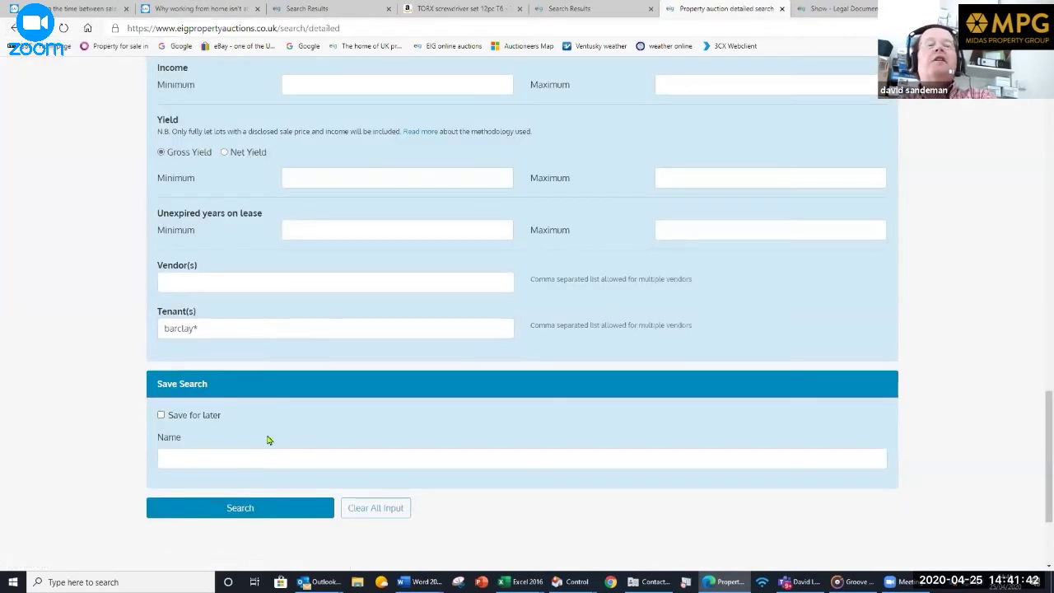
# Change the tenant criterion to Lloyds Bank plc, run the detailed search and return to the search form
pyautogui.moveTo(206, 329); pyautogui.dragTo(137, 329)
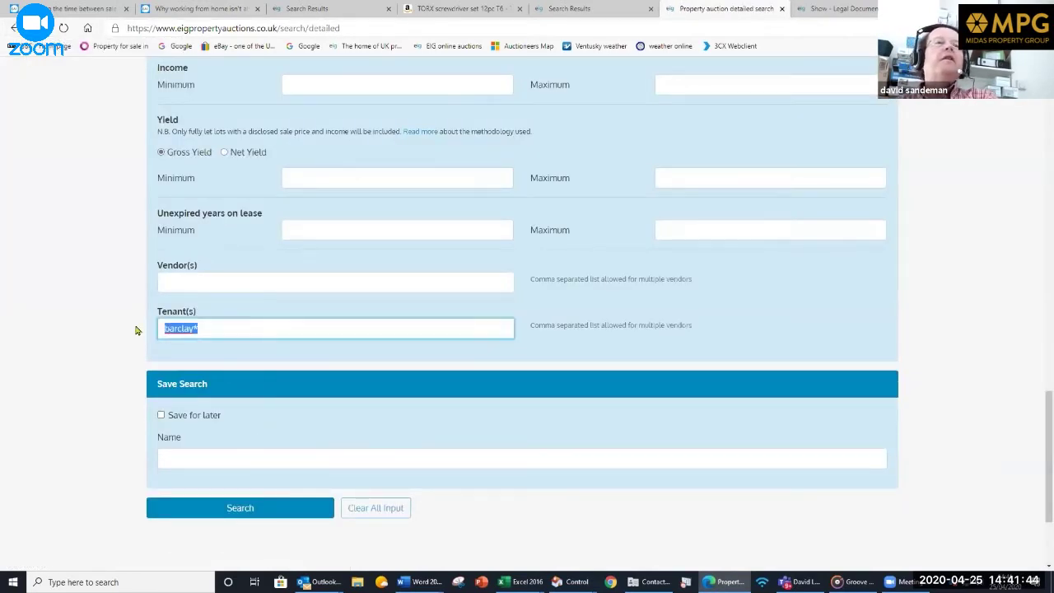
pyautogui.press('BackSpace')
pyautogui.write('lloyds')
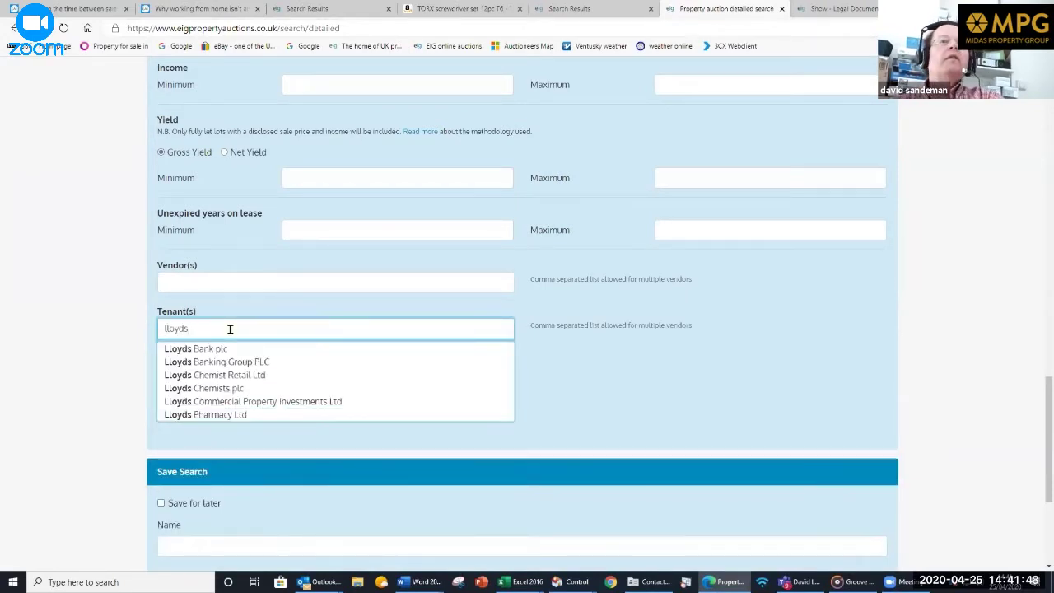
pyautogui.click(211, 349)
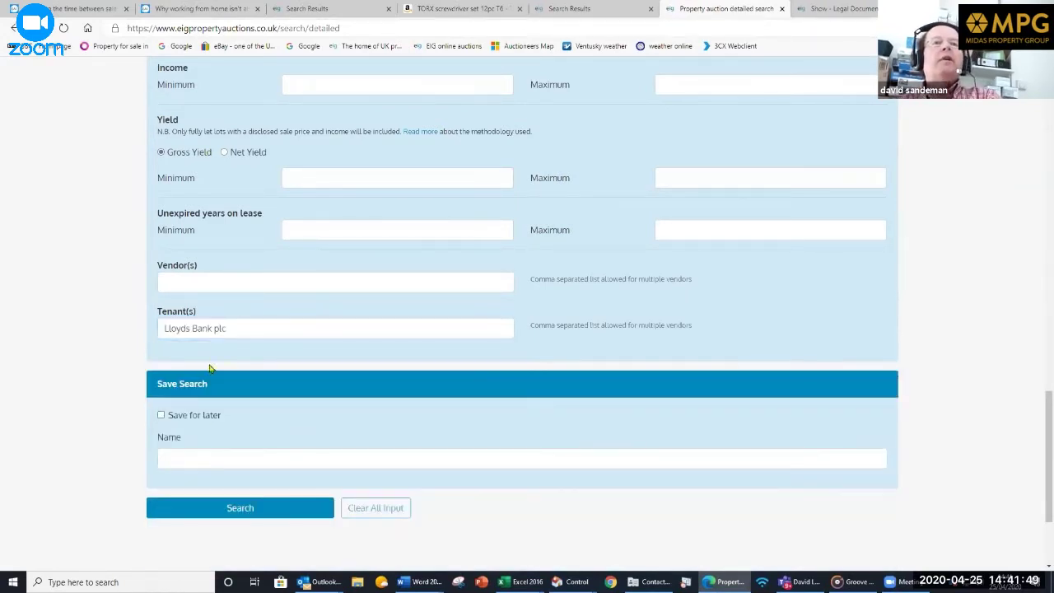
pyautogui.click(242, 514)
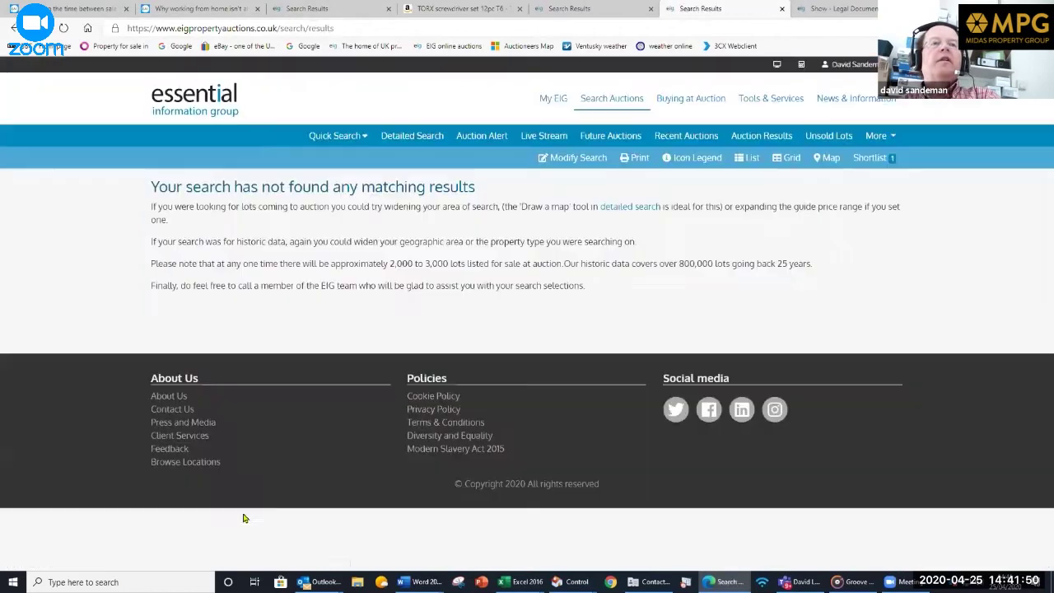
pyautogui.click(14, 28)
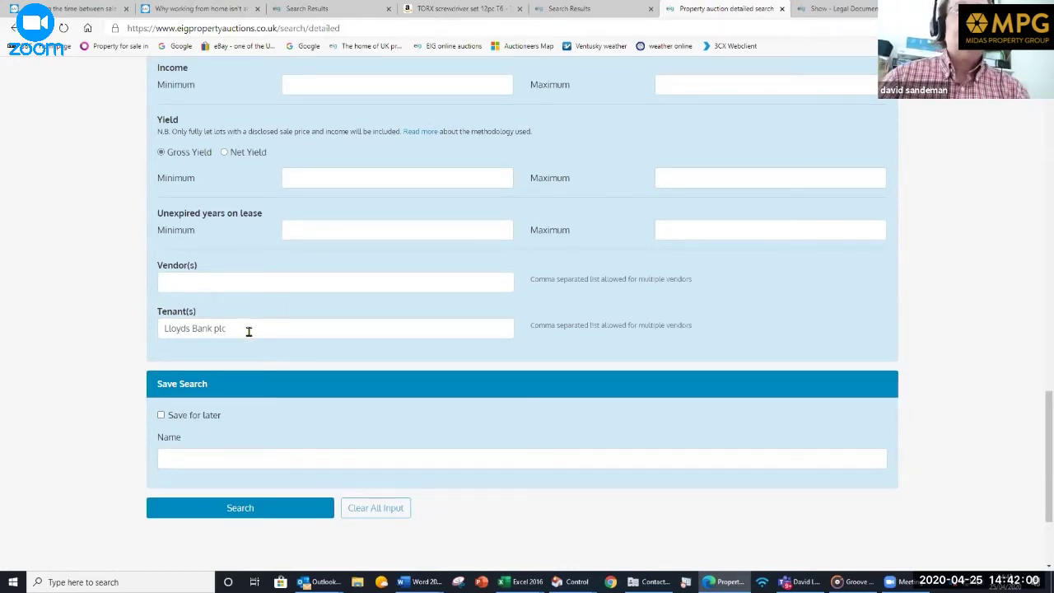
# Review the future, recent and national auction lists on the My EIG page, and return to the detailed search
pyautogui.scroll(15, 249, 331)
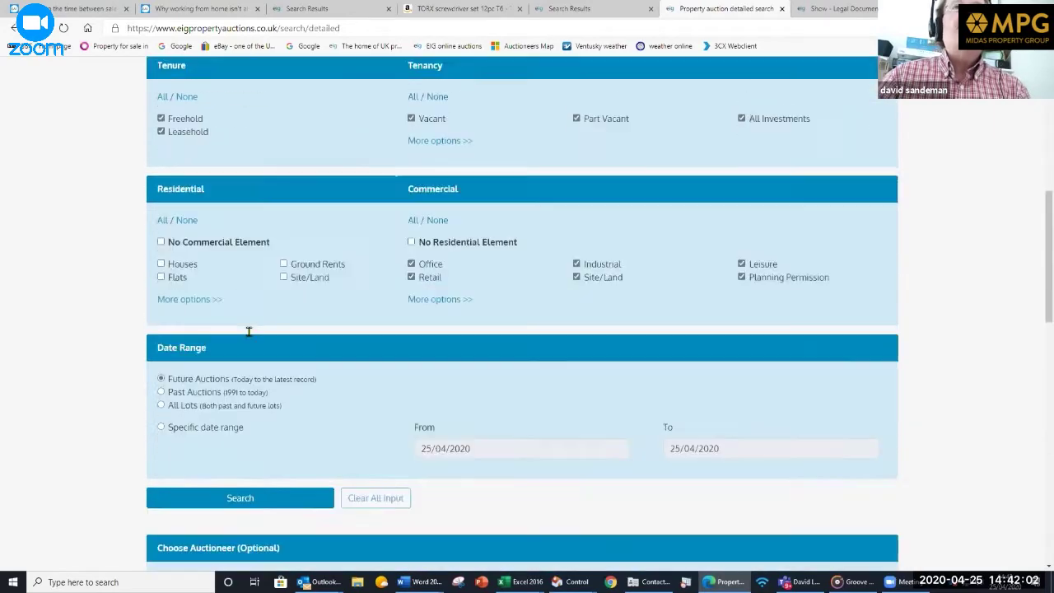
pyautogui.scroll(3, 536, 202)
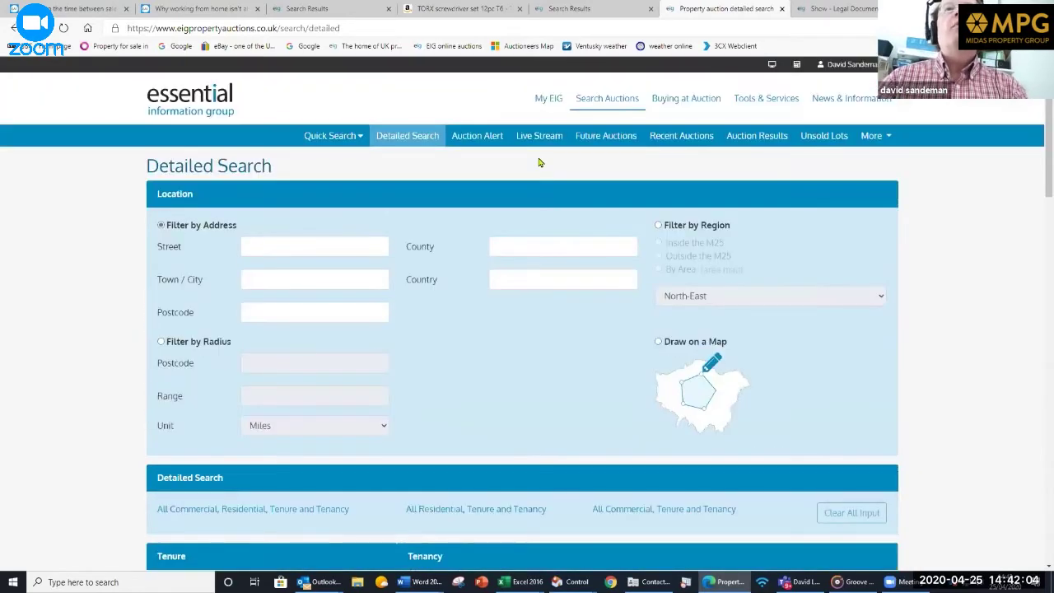
pyautogui.click(542, 100)
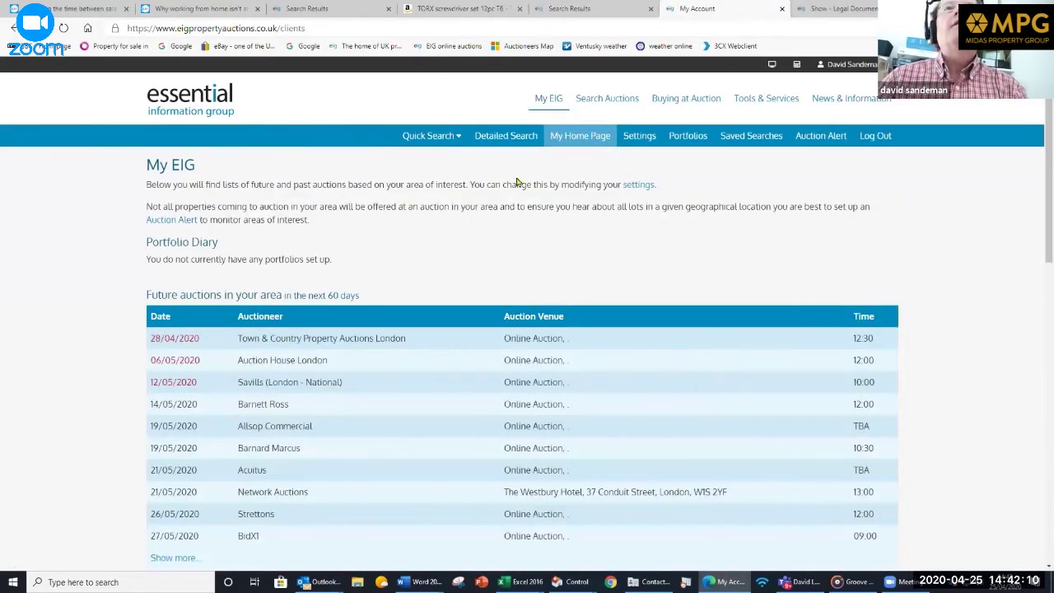
pyautogui.scroll(-3, 560, 192)
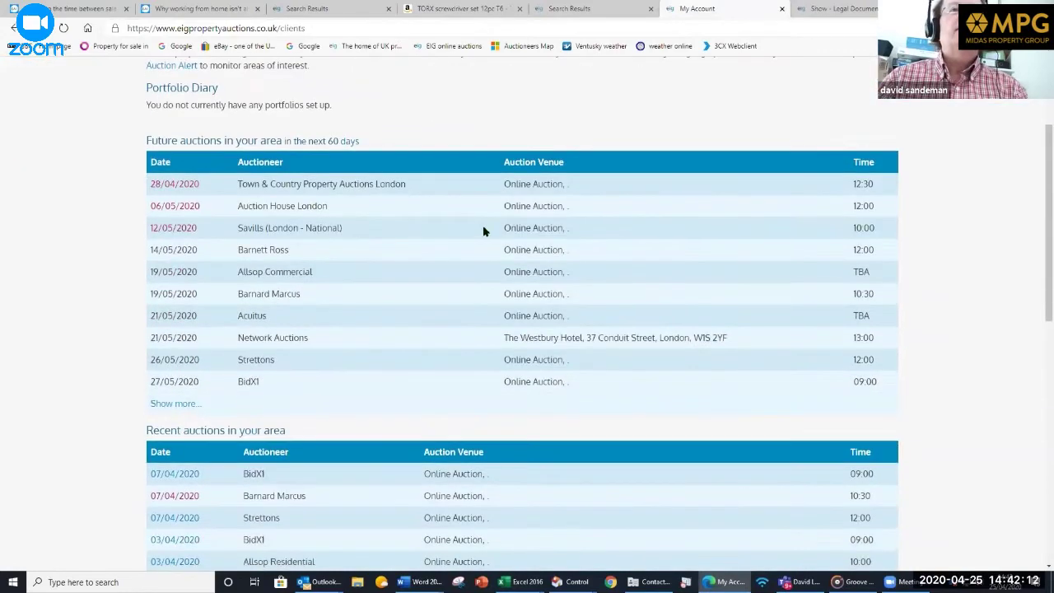
pyautogui.scroll(2, 443, 228)
pyautogui.scroll(-9, 442, 229)
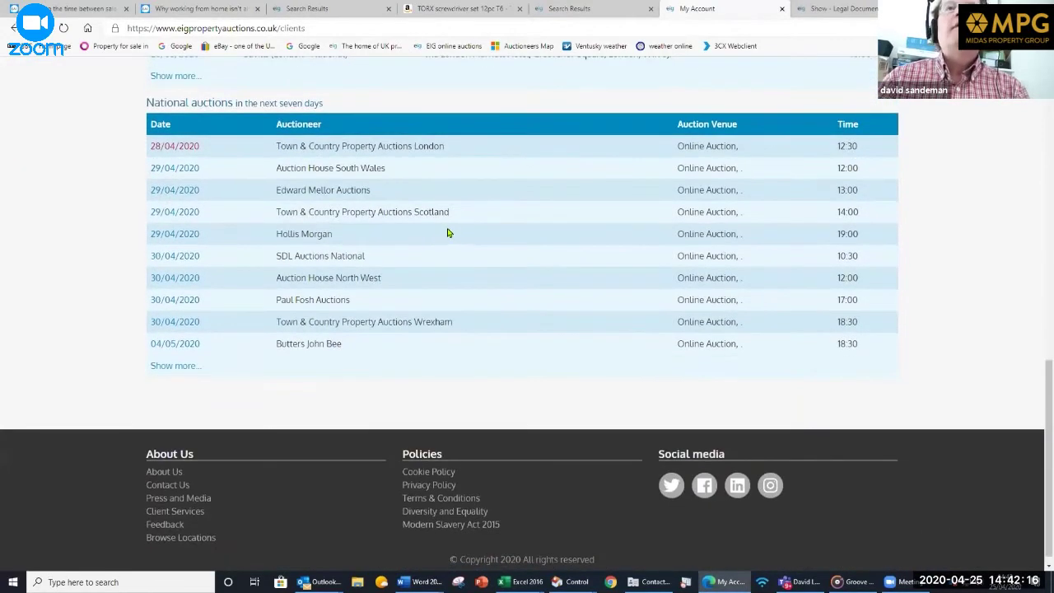
pyautogui.scroll(12, 444, 230)
pyautogui.click(14, 28)
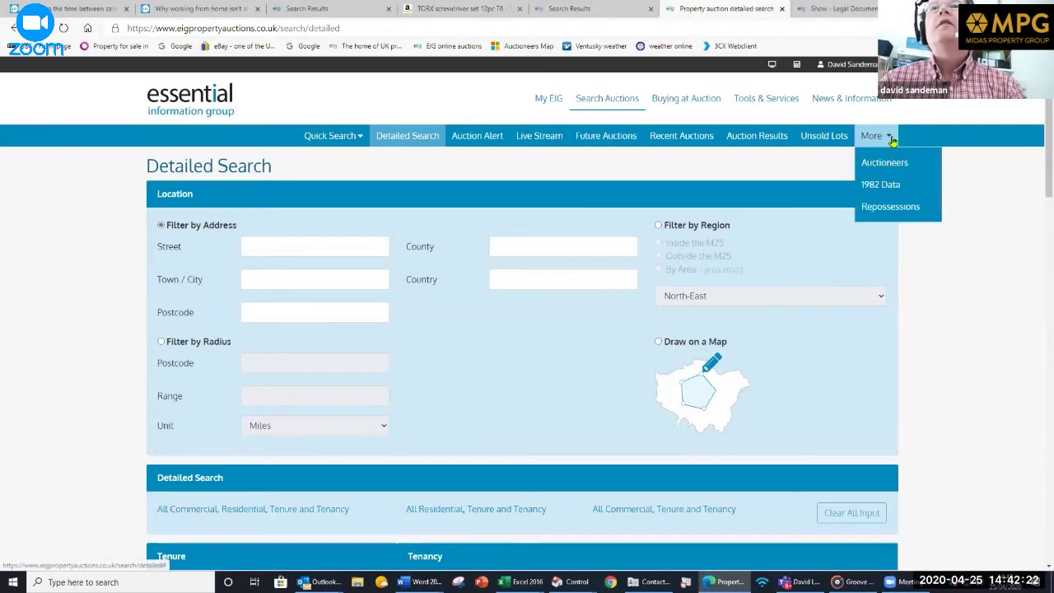
# Look over the detailed search criteria, from location and property type to date range, price and sale status
pyautogui.scroll(-5, 905, 310)
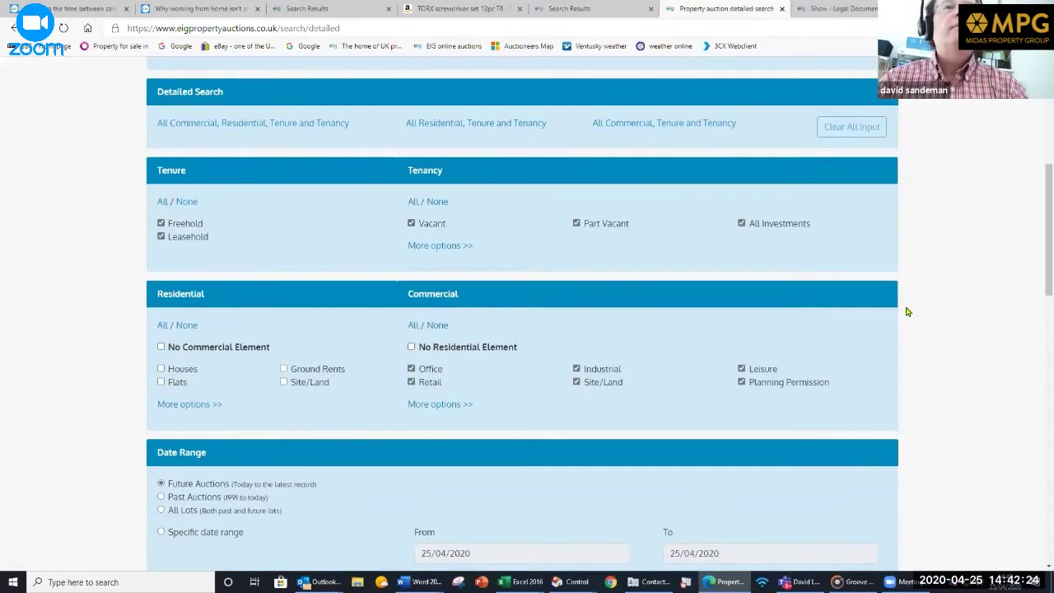
pyautogui.scroll(-3, 905, 311)
pyautogui.scroll(-3, 905, 311)
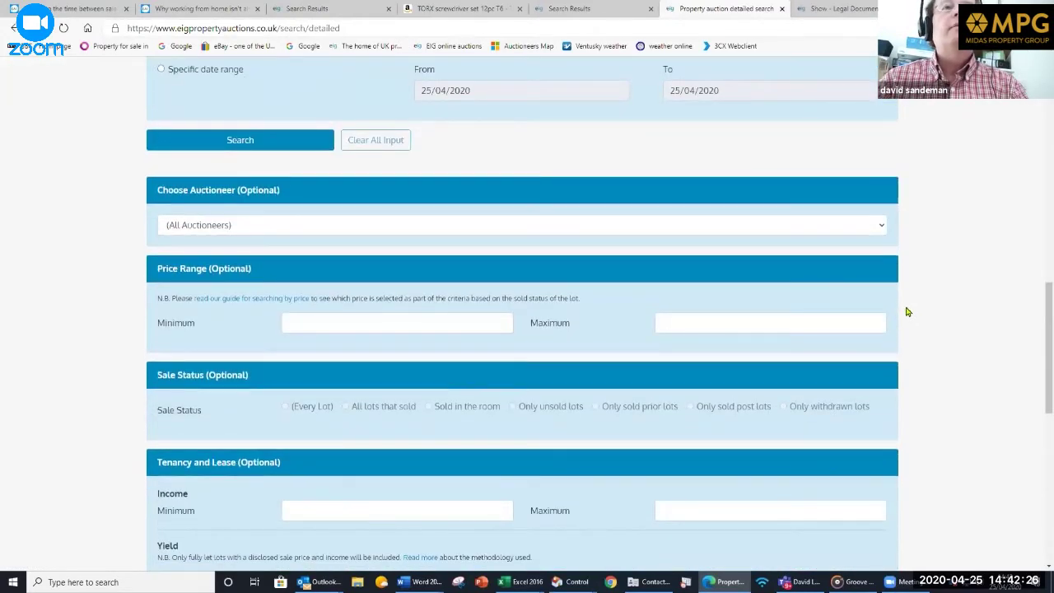
pyautogui.scroll(-1, 906, 310)
pyautogui.scroll(10, 906, 310)
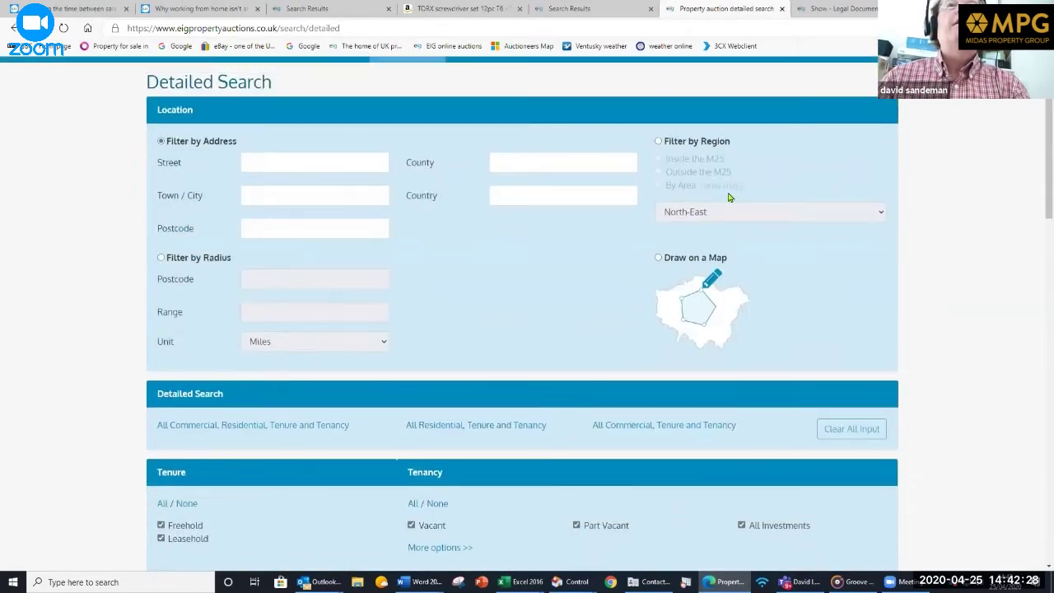
pyautogui.scroll(1, 365, 132)
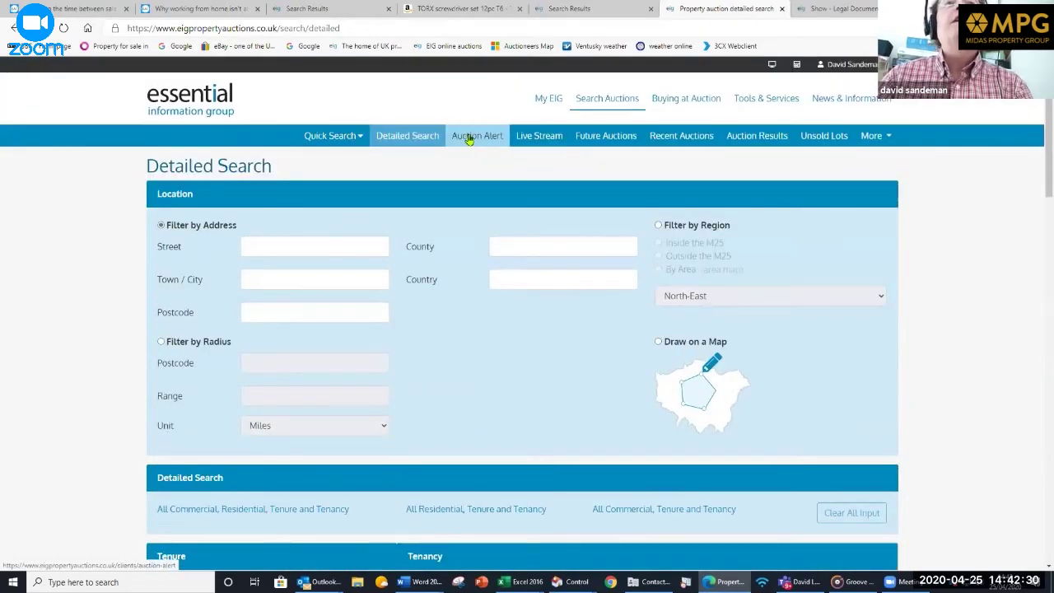
# Start a new auction alert and name it "Flats in london unsold"
pyautogui.click(468, 140)
pyautogui.scroll(-3, 286, 332)
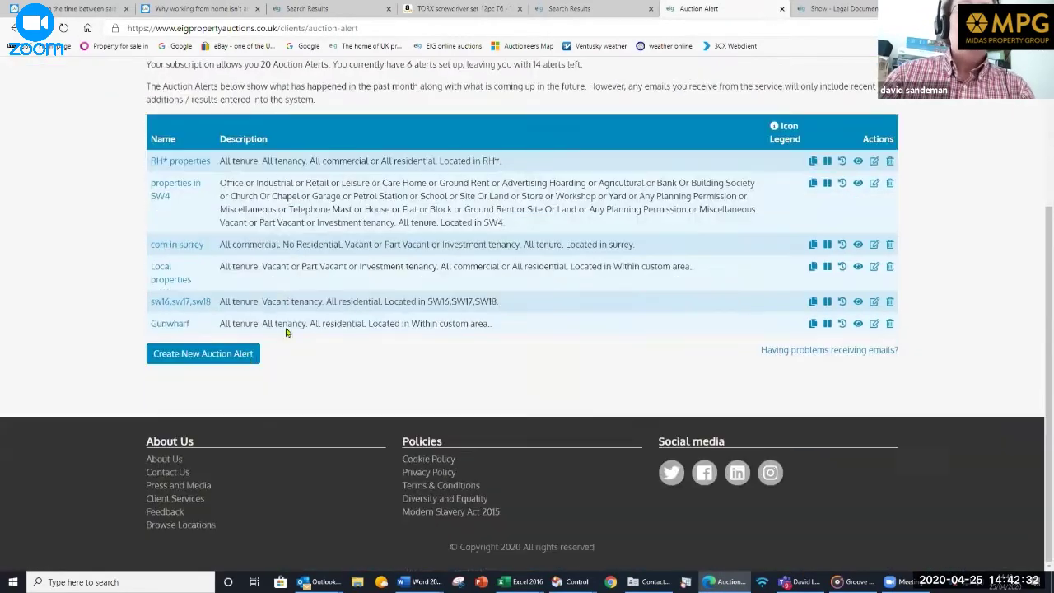
pyautogui.click(219, 357)
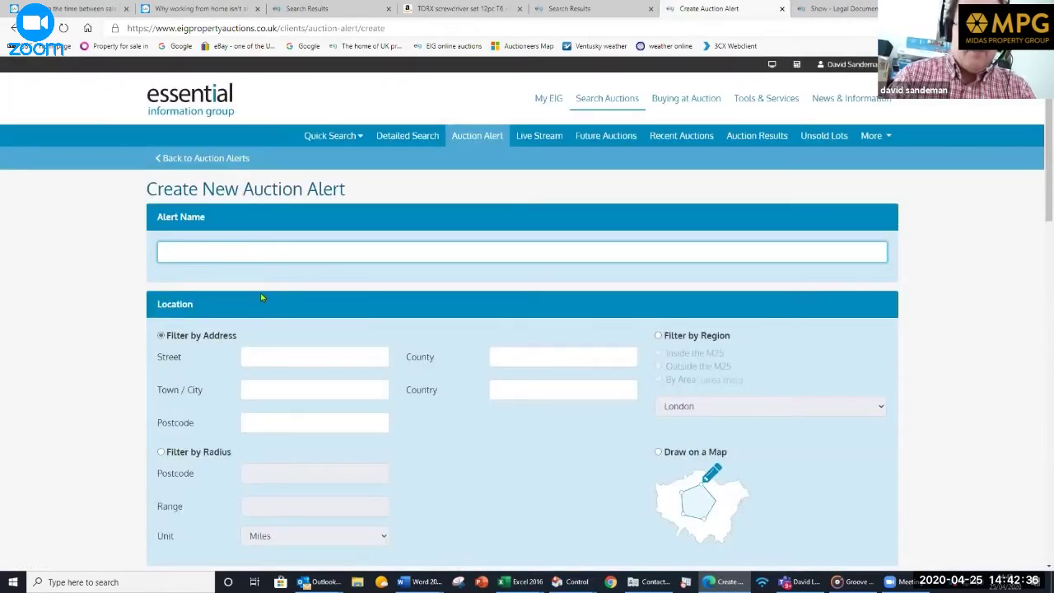
pyautogui.write('Flats in ')
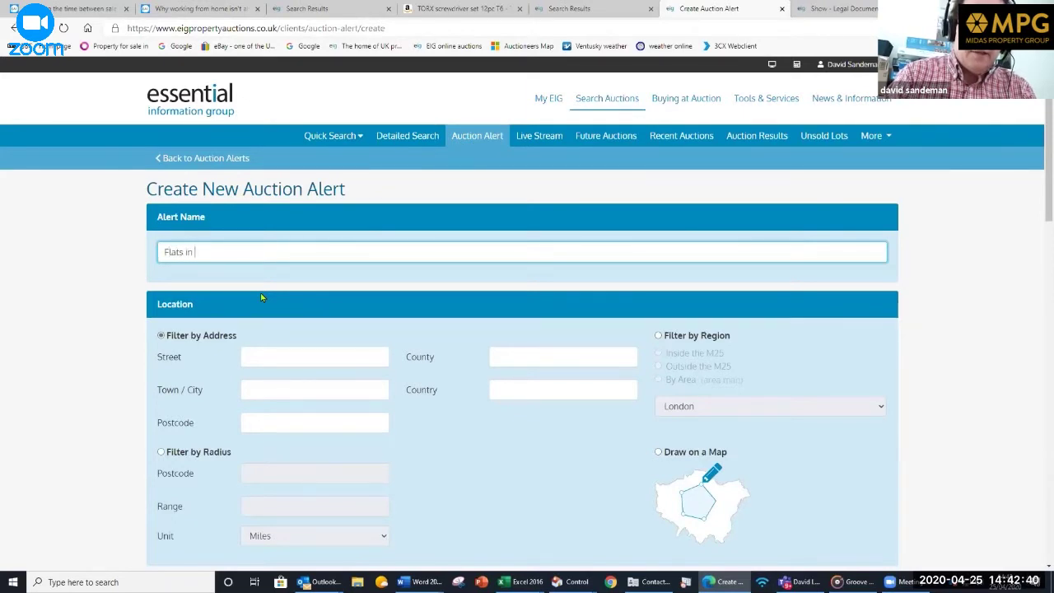
pyautogui.write('london unsol')
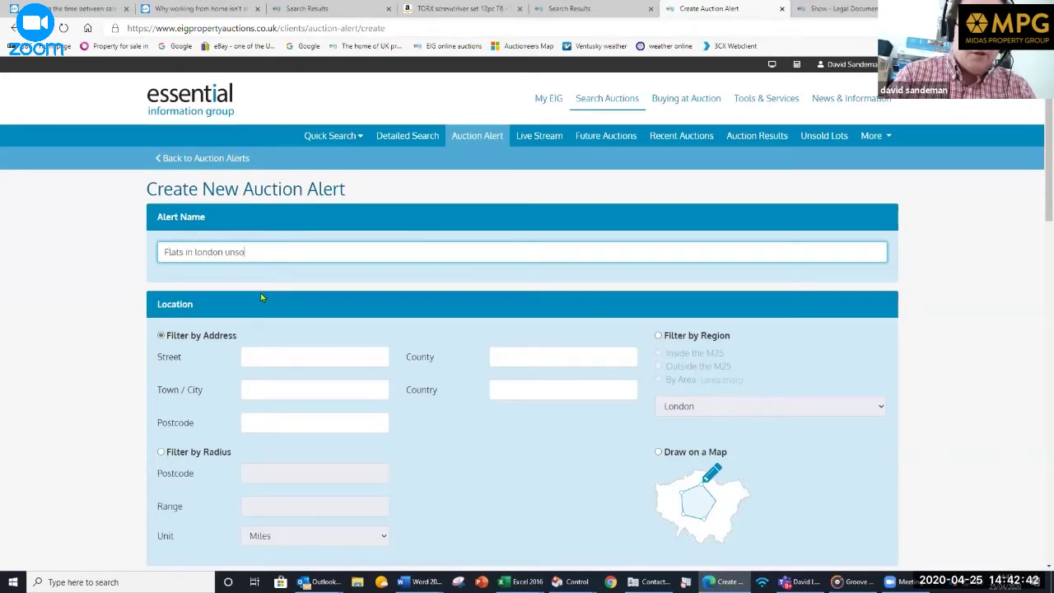
pyautogui.write('d')
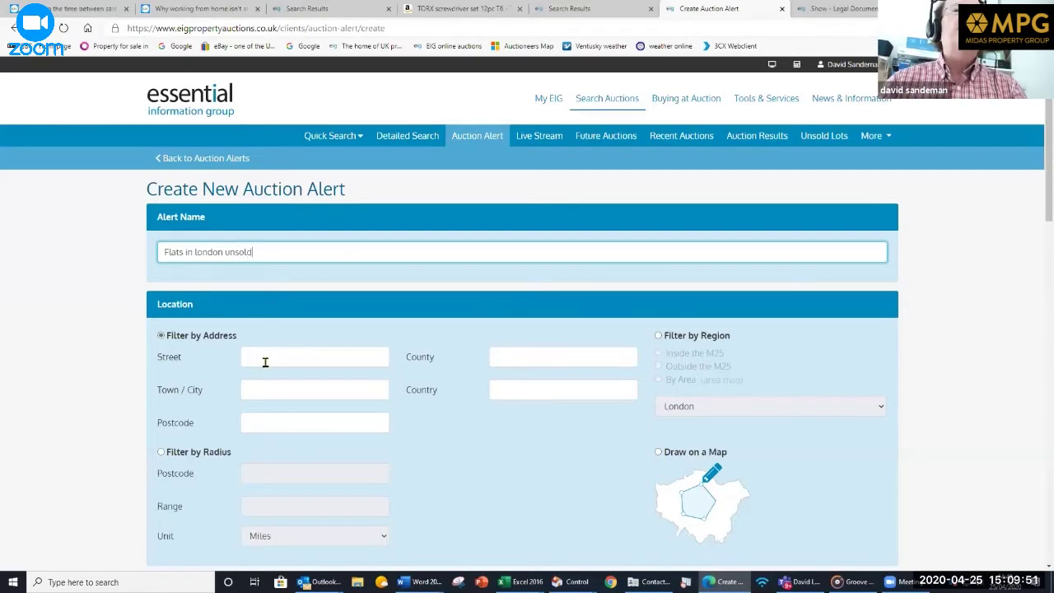
# Set the alert's town or city to London
pyautogui.click(271, 398)
pyautogui.write('london')
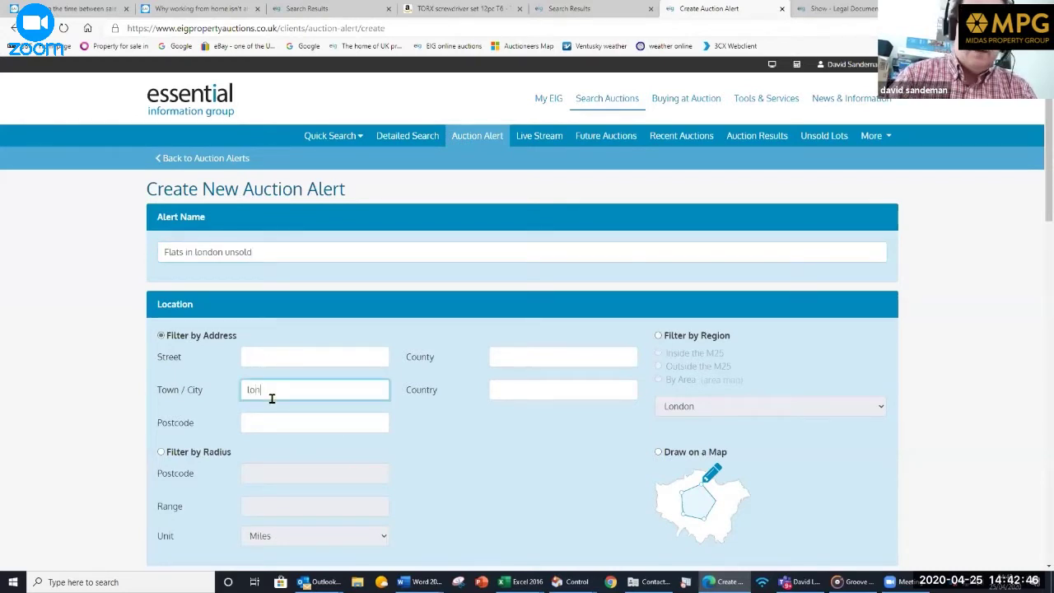
pyautogui.click(306, 413)
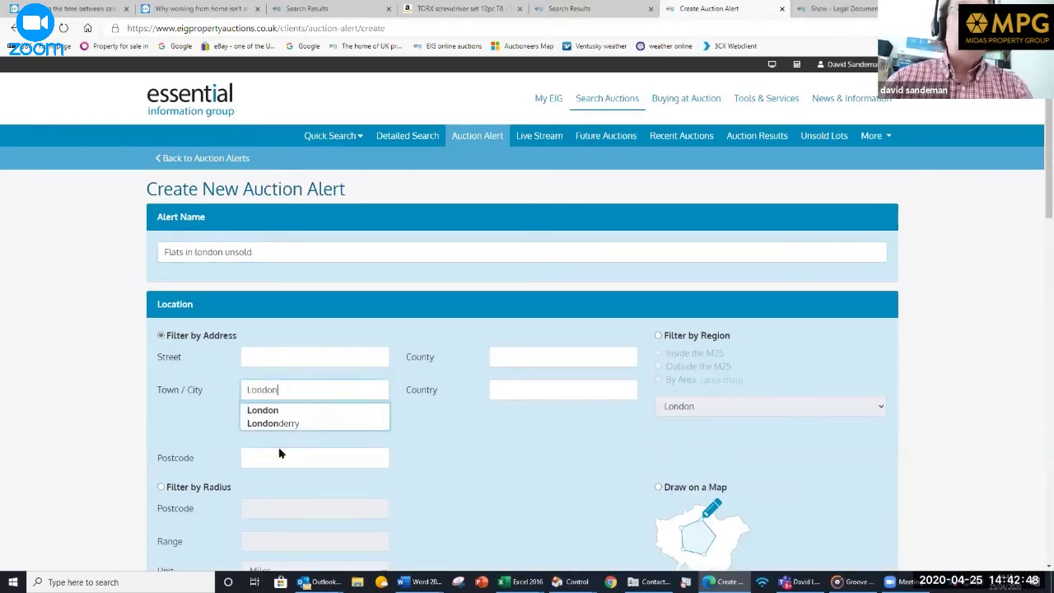
# Limit the alert to leasehold tenure, vacant tenancy and residential flats
pyautogui.scroll(-4, 286, 467)
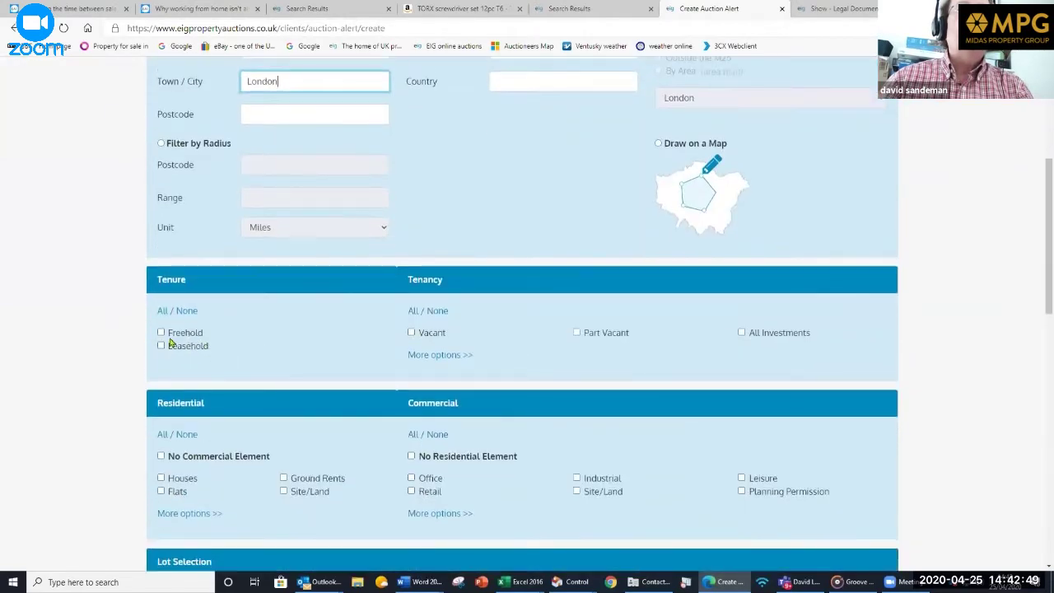
pyautogui.click(161, 346)
pyautogui.click(410, 332)
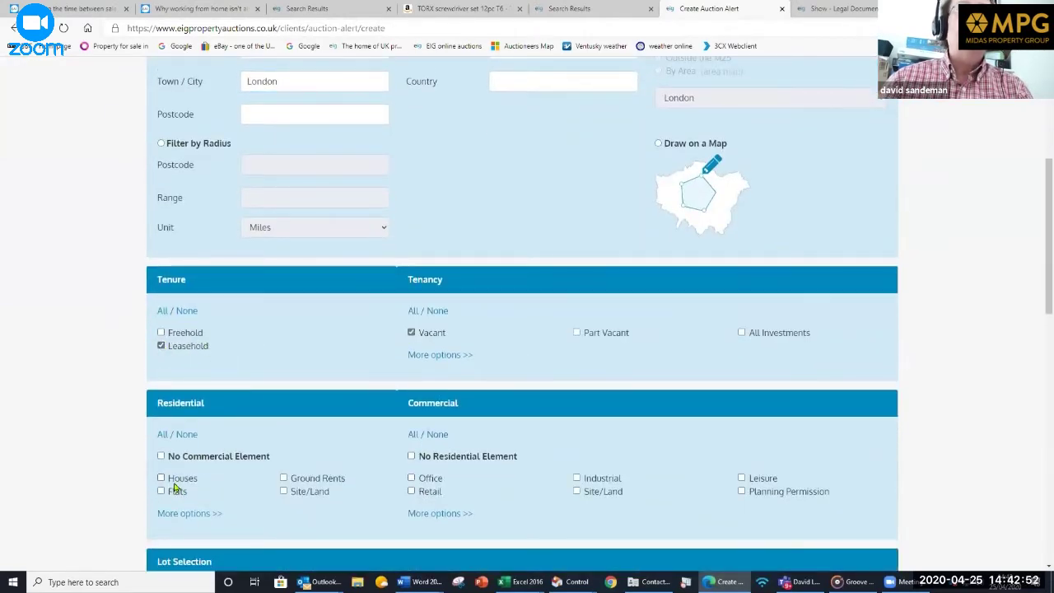
pyautogui.click(162, 491)
# Restrict the alert's lot selection to unsold lots only
pyautogui.scroll(-1, 297, 436)
pyautogui.scroll(-3, 297, 436)
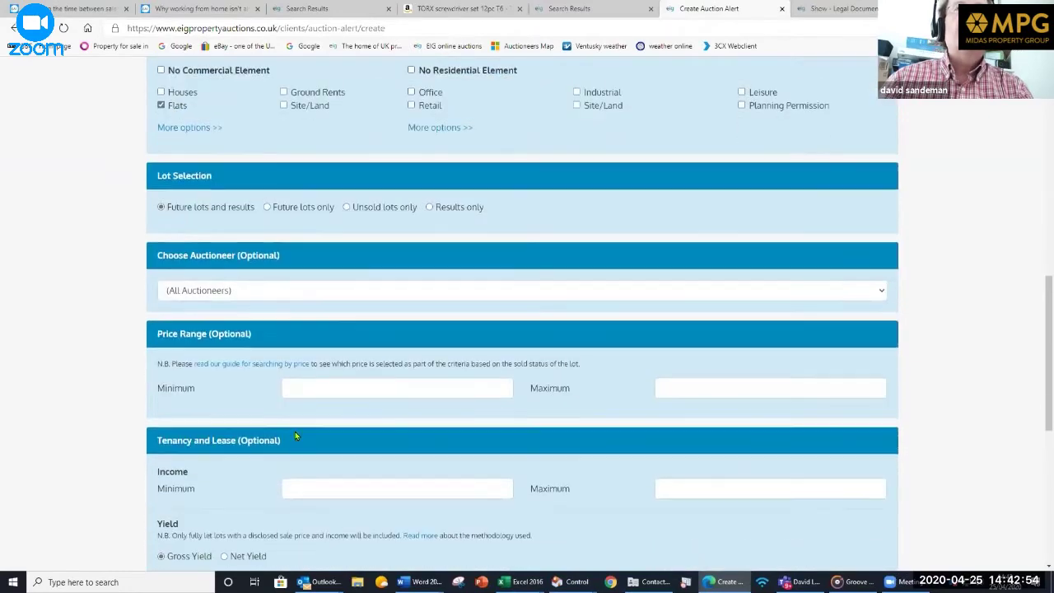
pyautogui.scroll(-1, 271, 461)
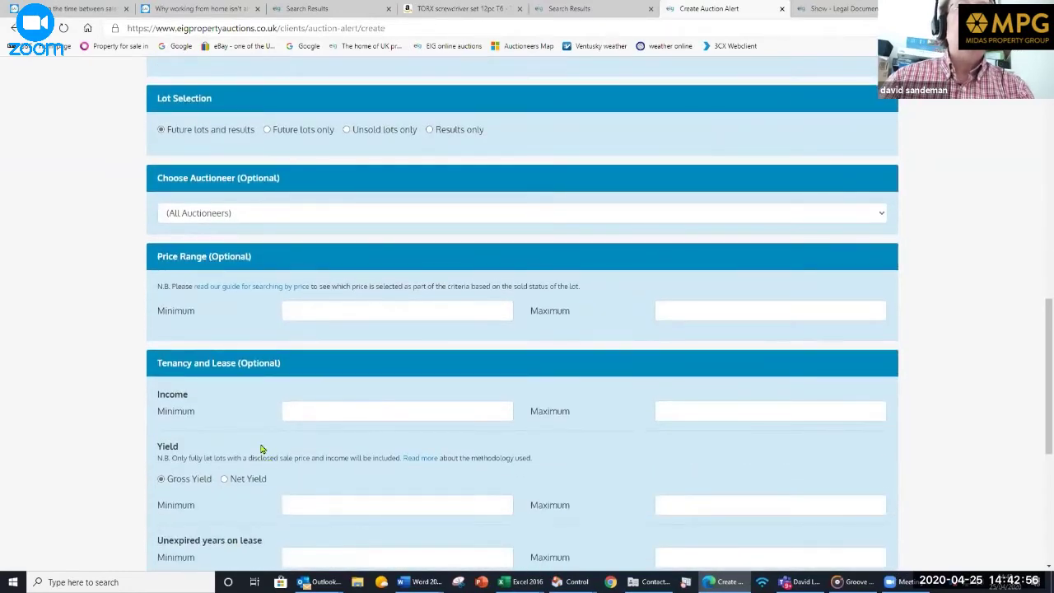
pyautogui.scroll(-3, 264, 453)
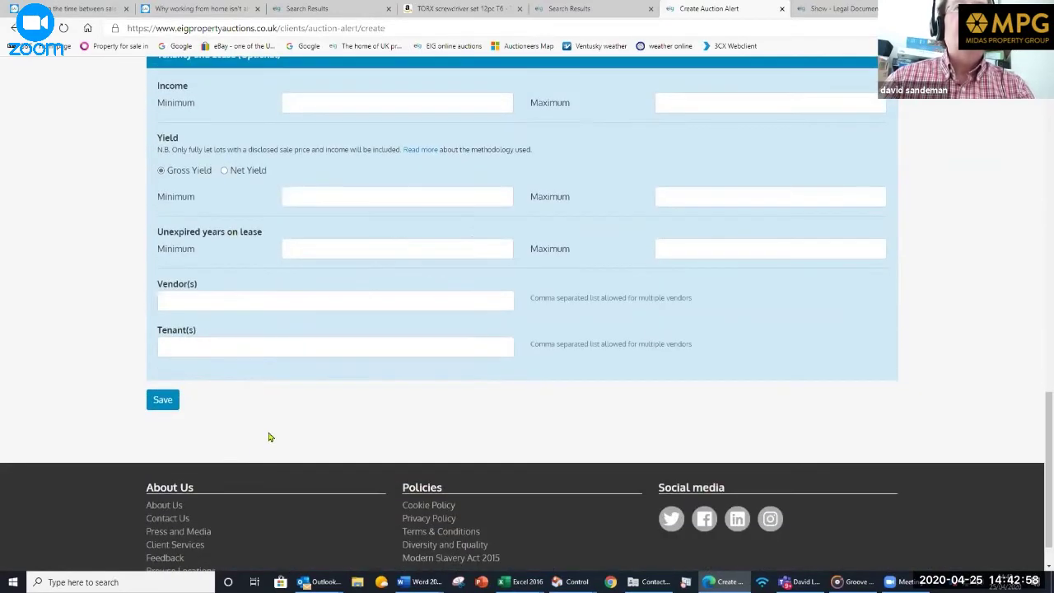
pyautogui.scroll(6, 268, 436)
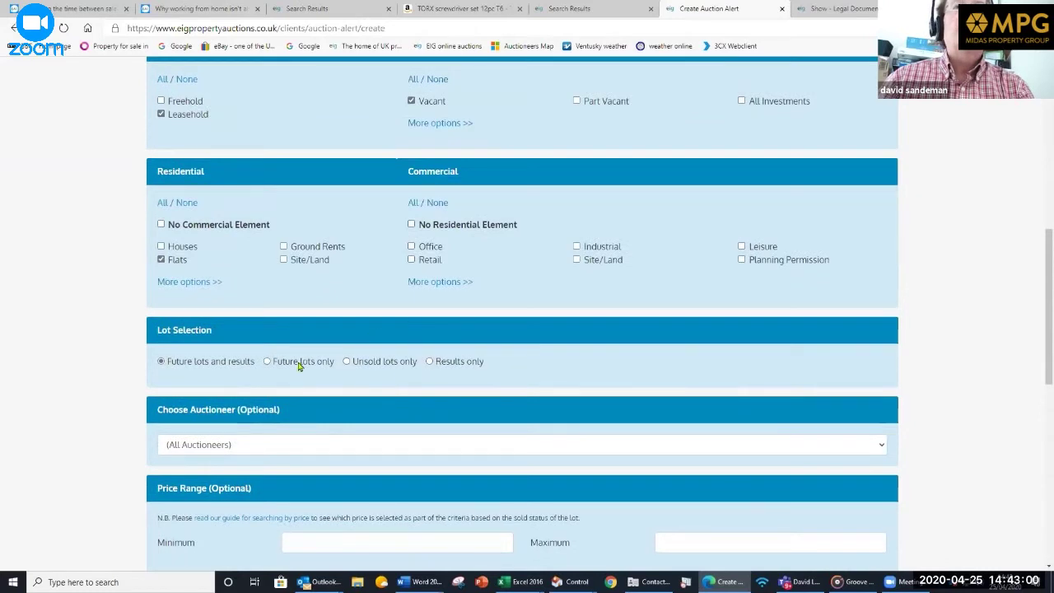
pyautogui.click(346, 362)
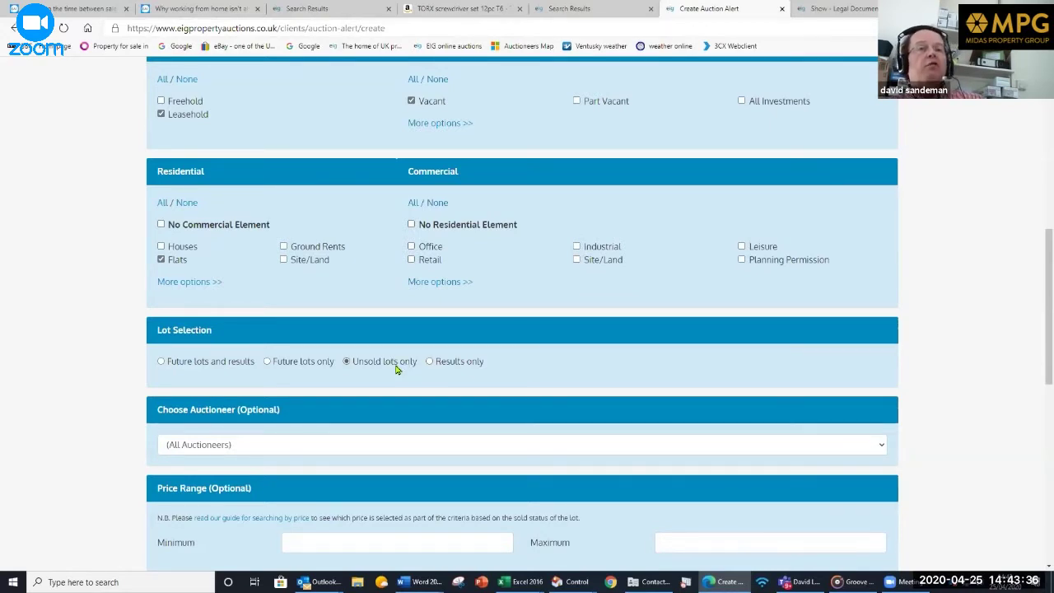
pyautogui.scroll(-1, 396, 370)
pyautogui.scroll(6, 398, 365)
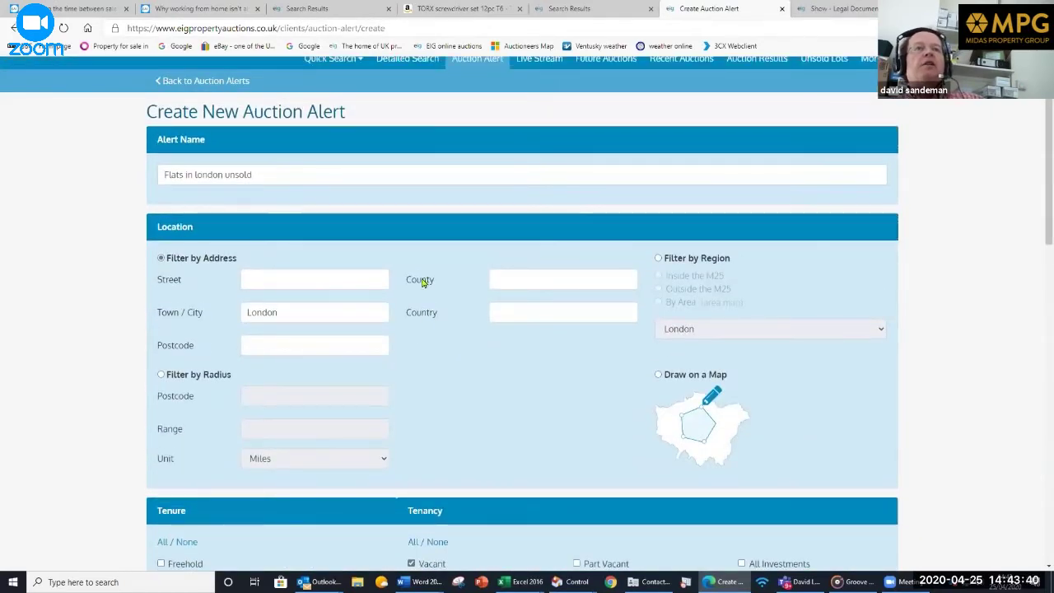
pyautogui.scroll(1, 423, 281)
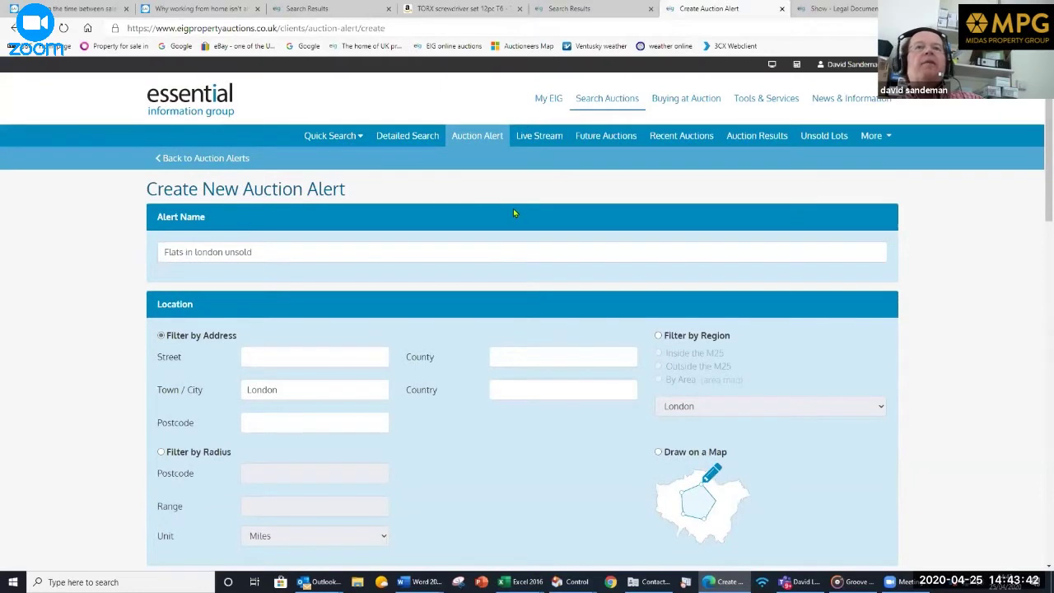